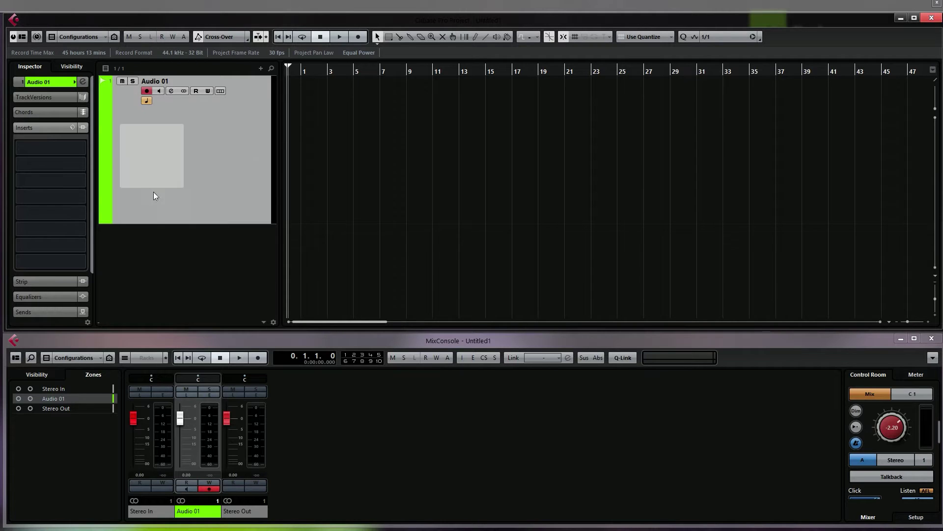
Set Audio 01's track picture to the factory hi-hat image.
double_click(150, 156)
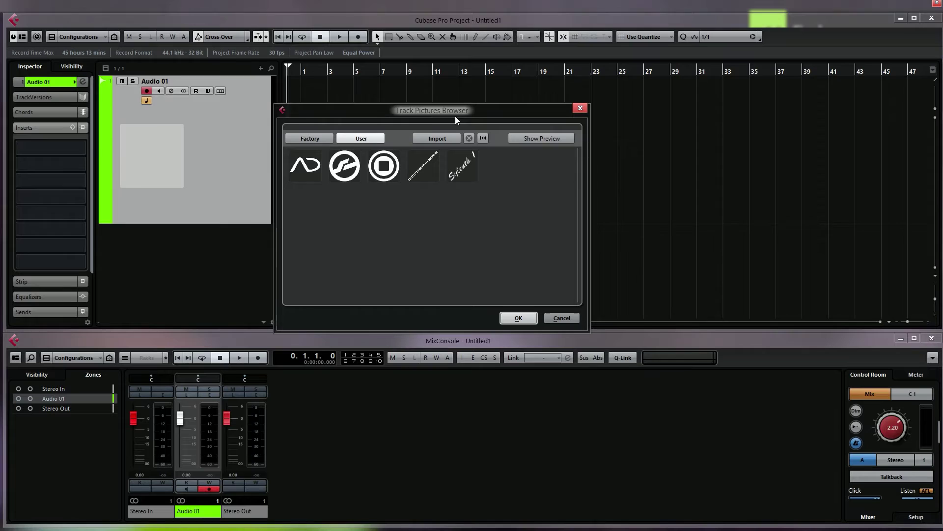
left_click(314, 140)
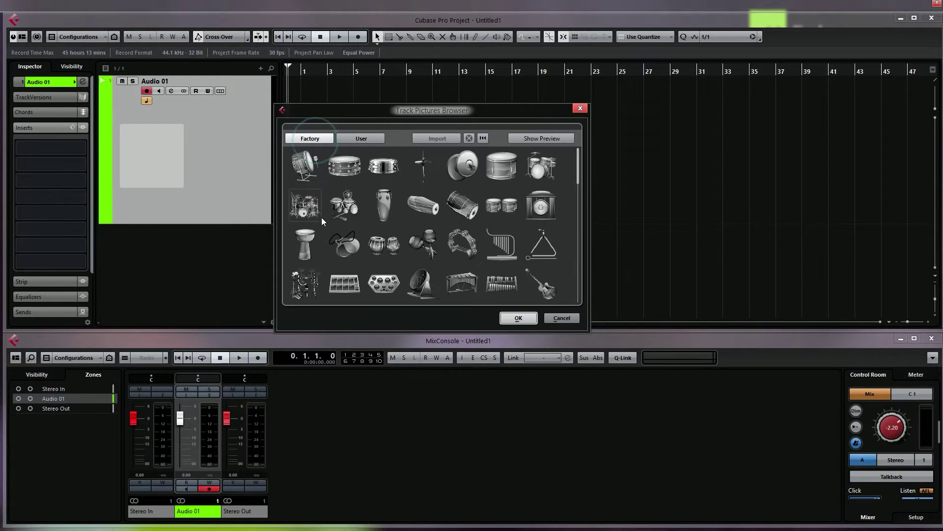
left_click(418, 174)
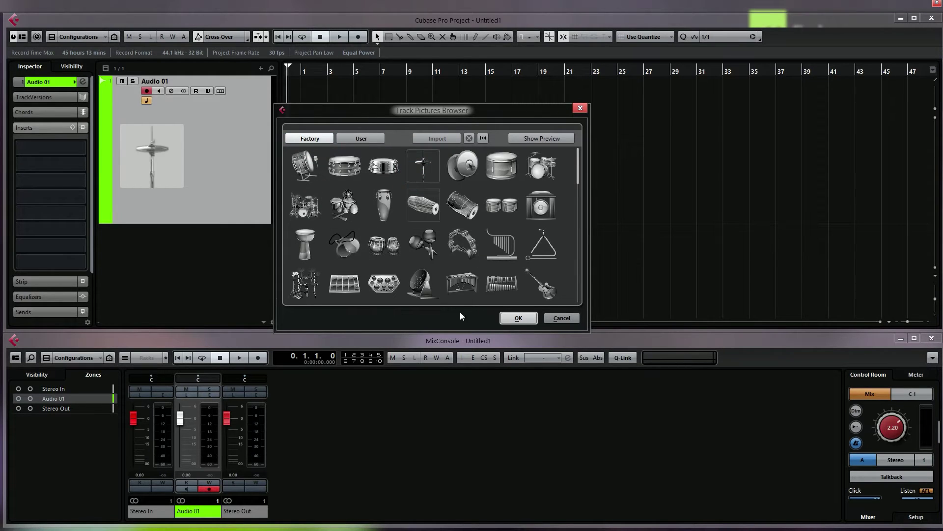
left_click(527, 323)
Raise the hi-hat picture's intensity to 100 % to tint it green.
double_click(153, 156)
left_click(538, 140)
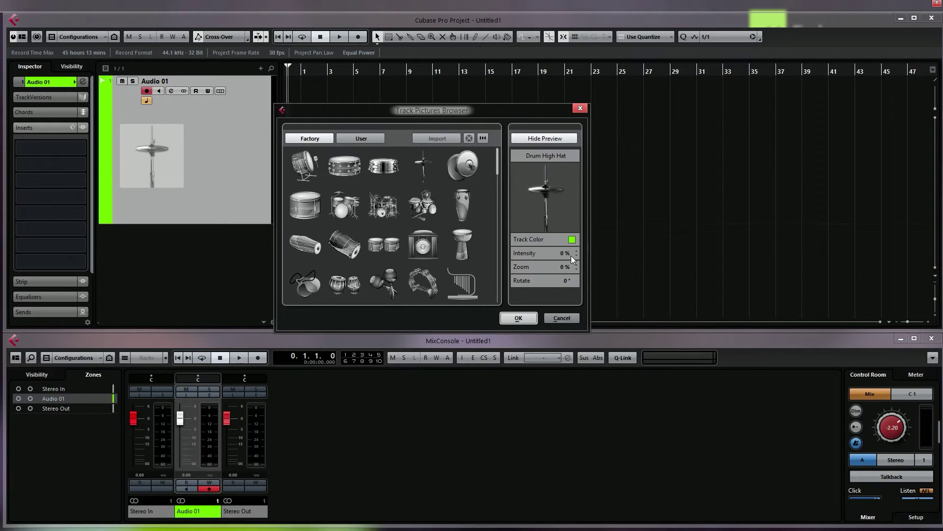
left_click_drag(565, 254, 567, 67)
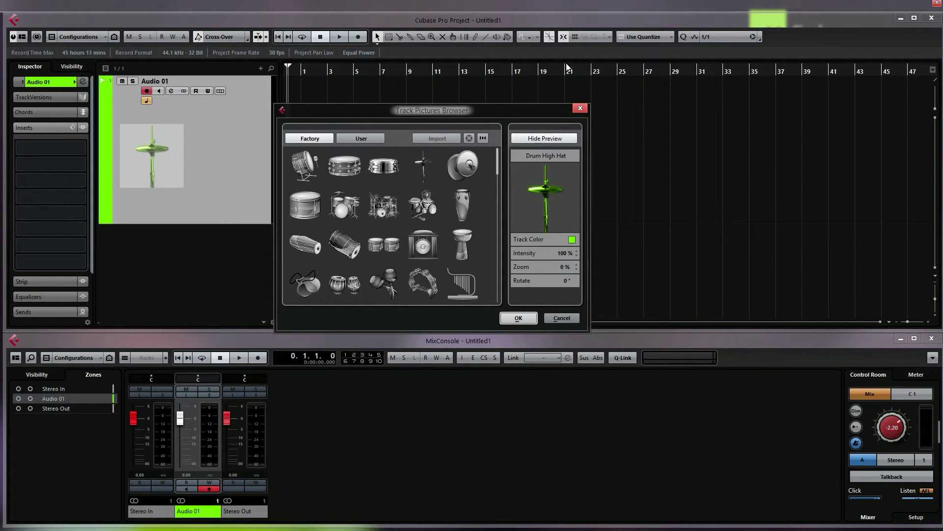
left_click(520, 319)
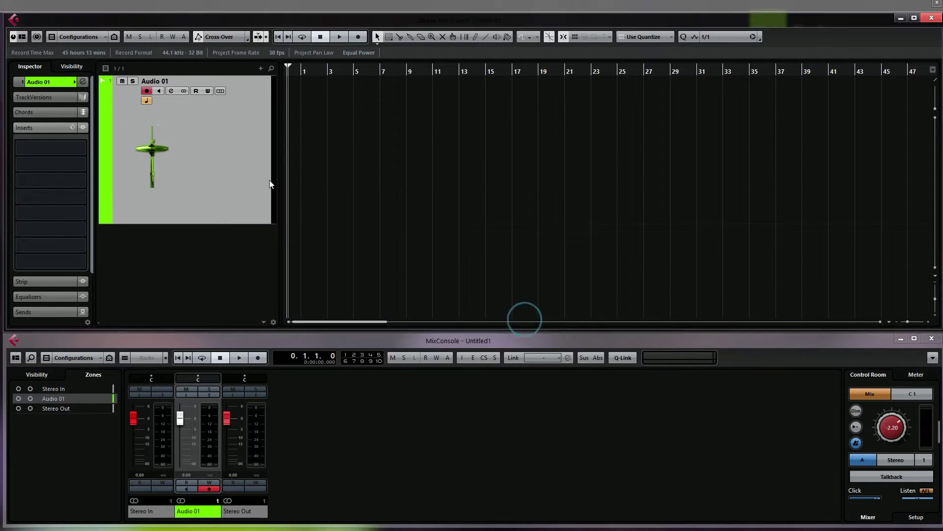
Start importing a picture file into the User picture library.
double_click(138, 153)
left_click(360, 140)
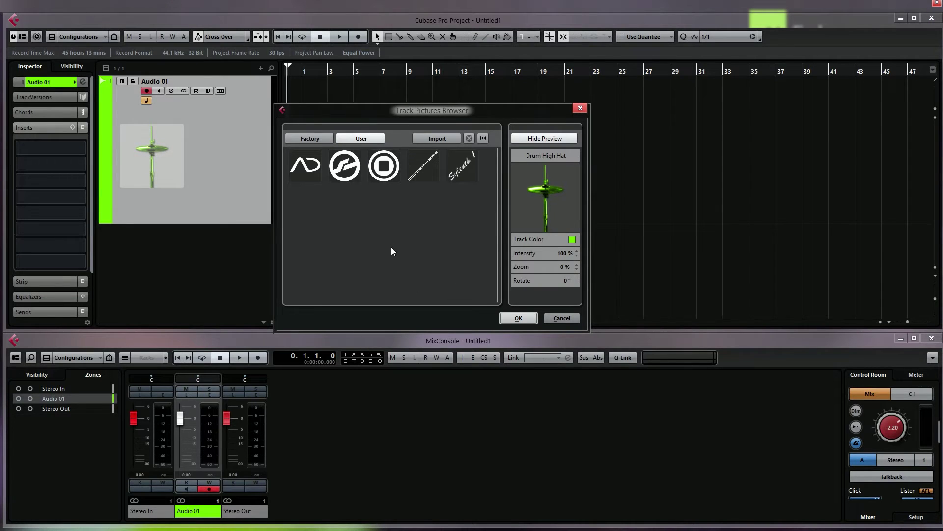
left_click(443, 141)
Import Reaktor.png from the Desktop as Audio 01's track picture, then reopen the picture browser.
left_click_drag(630, 145, 631, 125)
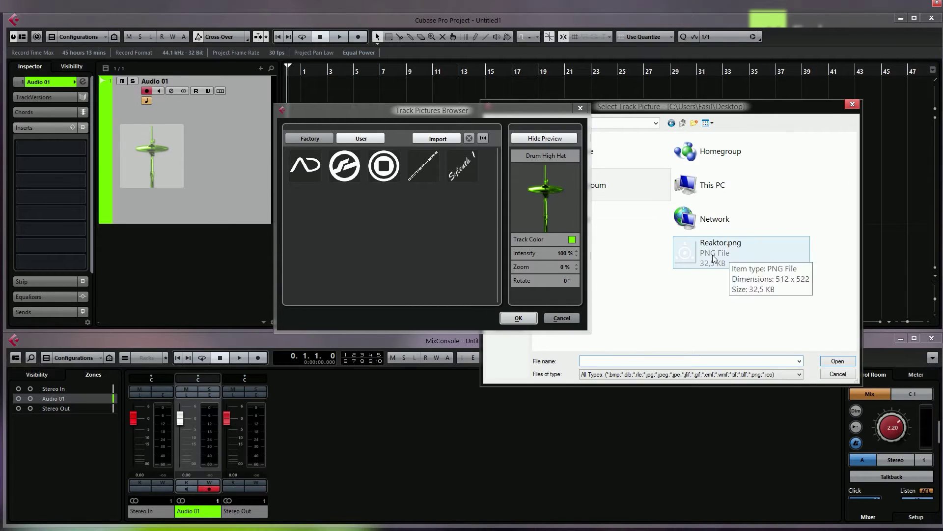
double_click(709, 259)
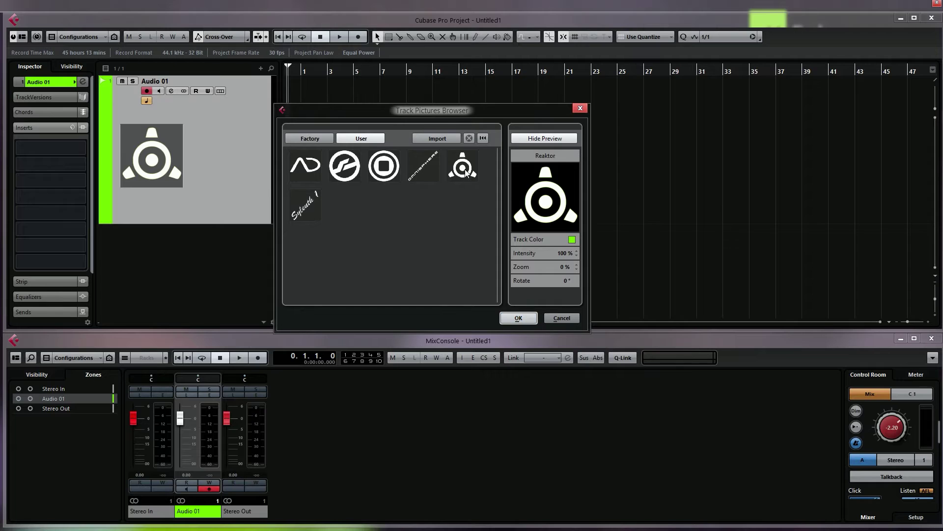
left_click(518, 318)
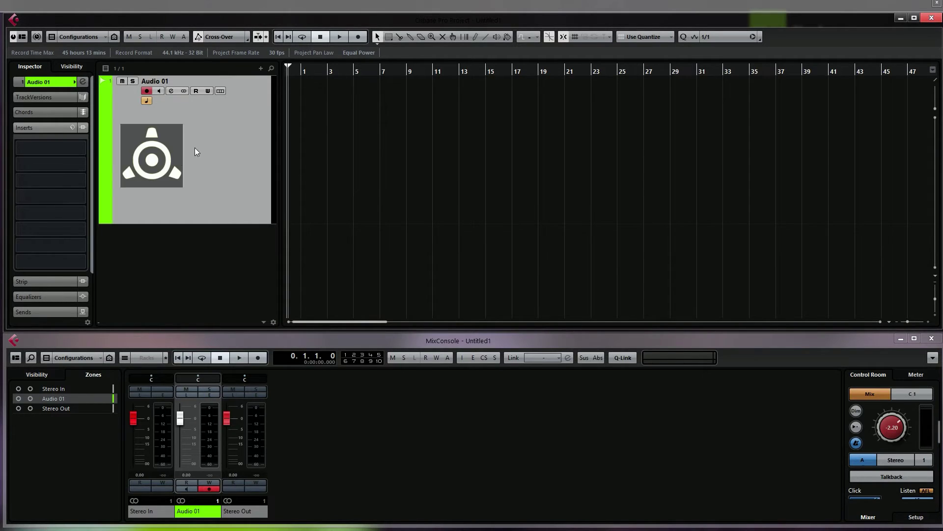
double_click(164, 161)
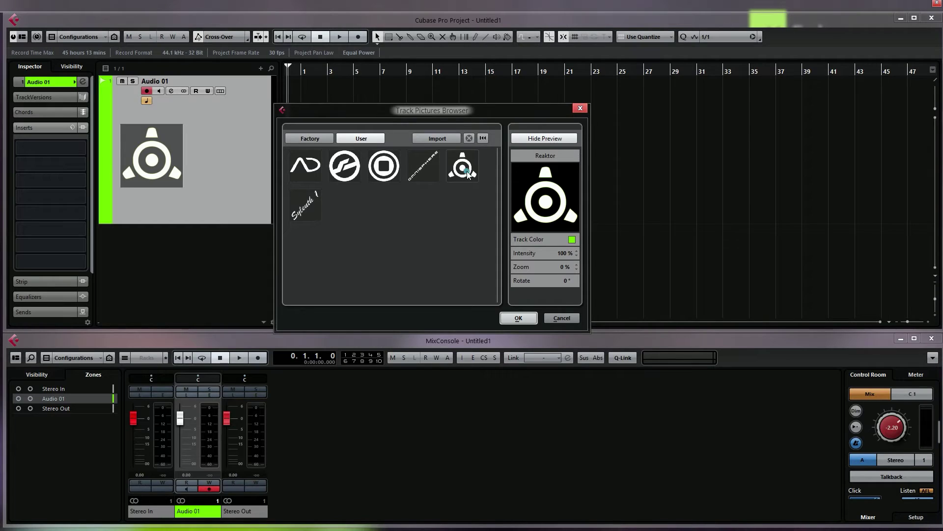
Delete the Reaktor thumbnail from the User library and close the browser with no picture set.
left_click(467, 173)
left_click(467, 139)
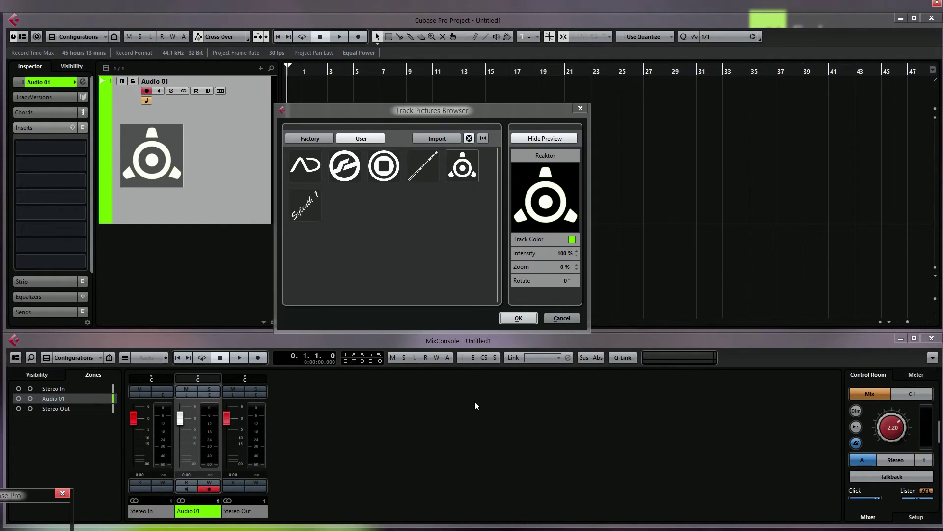
key("Return")
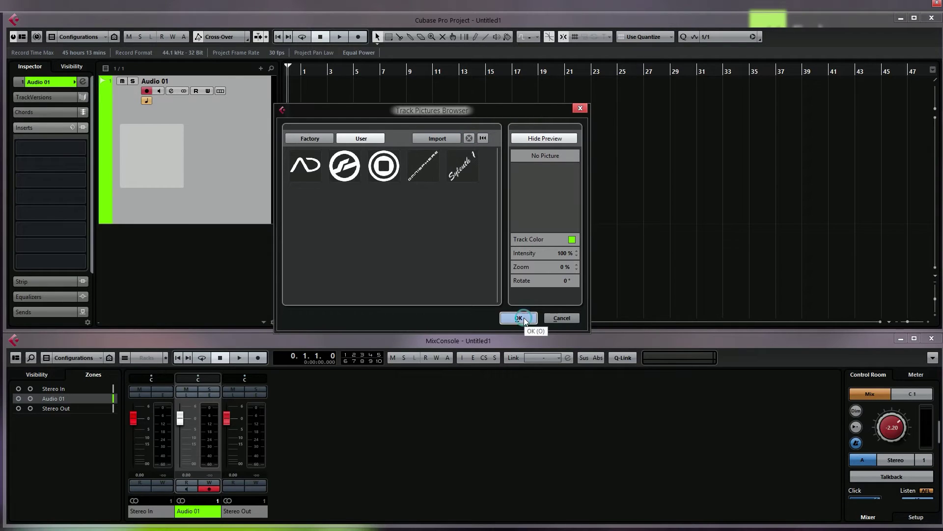
left_click(519, 318)
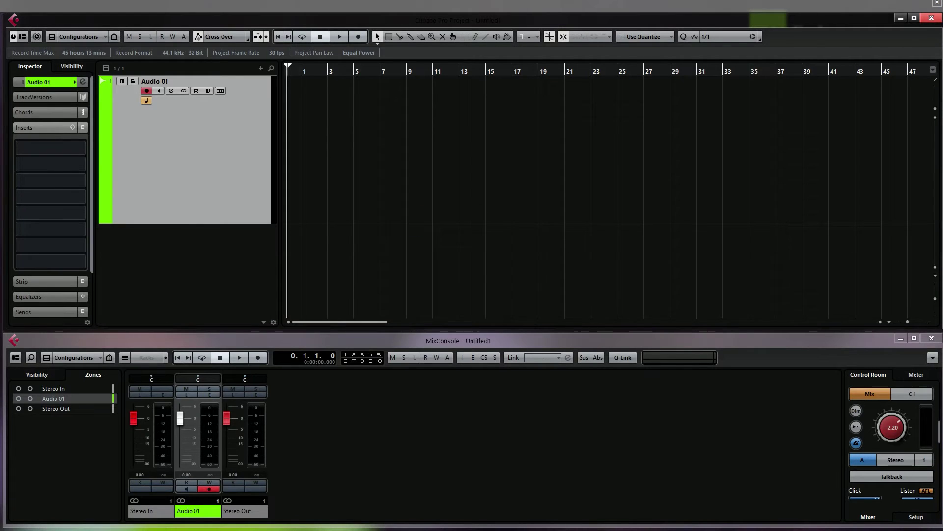
Bring up the project's save dialog, then dismiss it without saving.
key("ctrl+s")
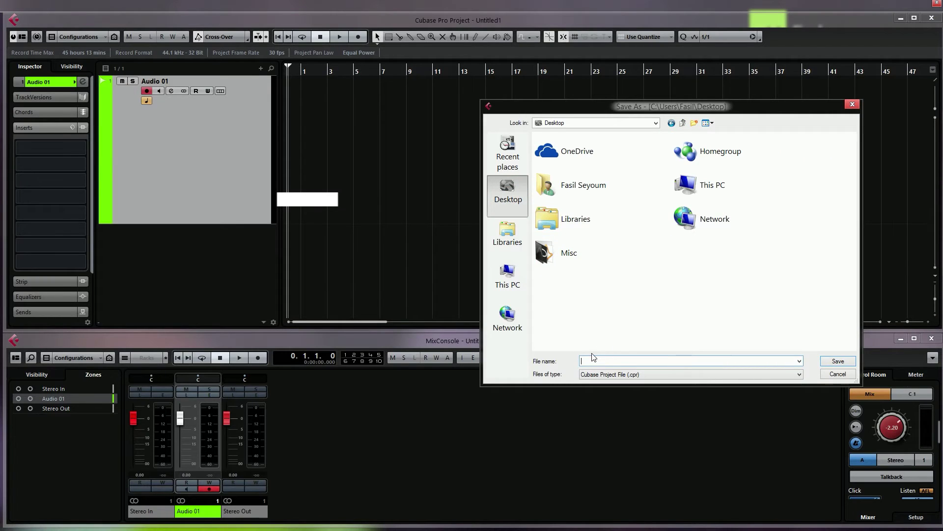
type("T")
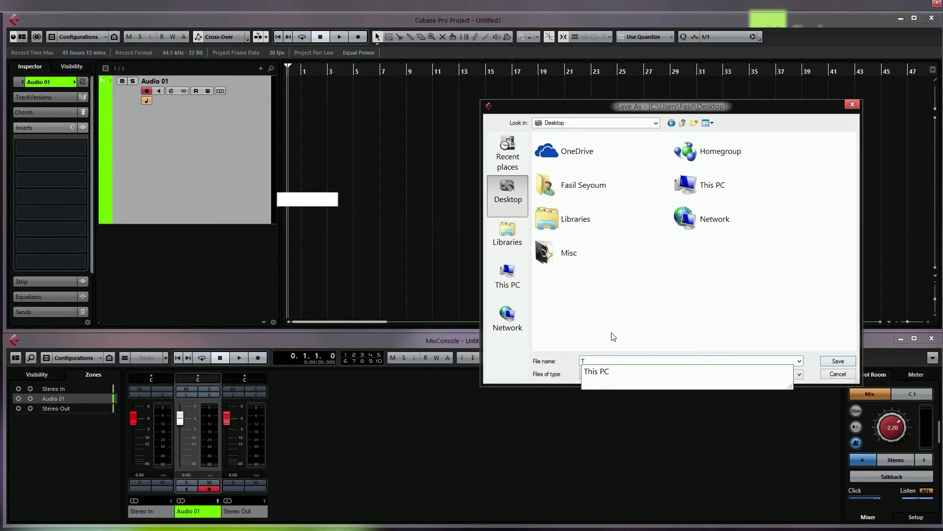
left_click(837, 362)
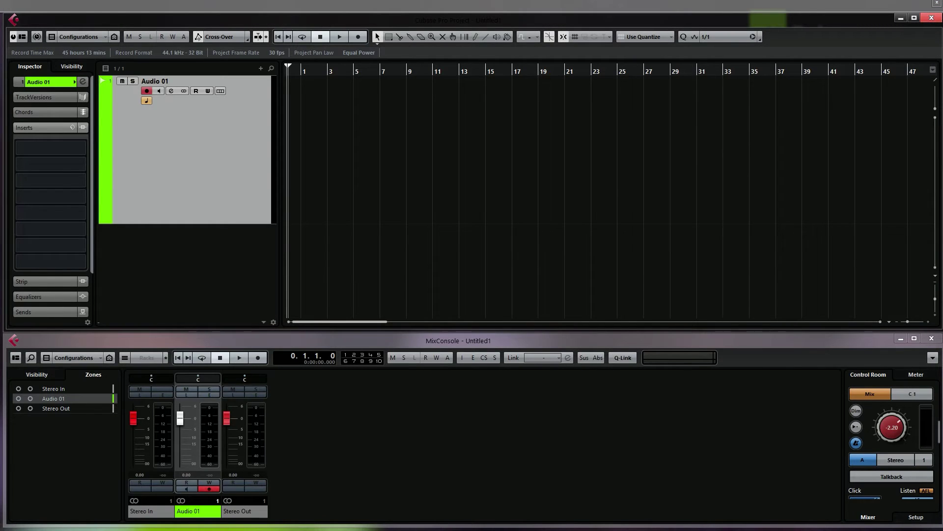
Back up the project as Test into a new folder named Test.
left_click(294, 374)
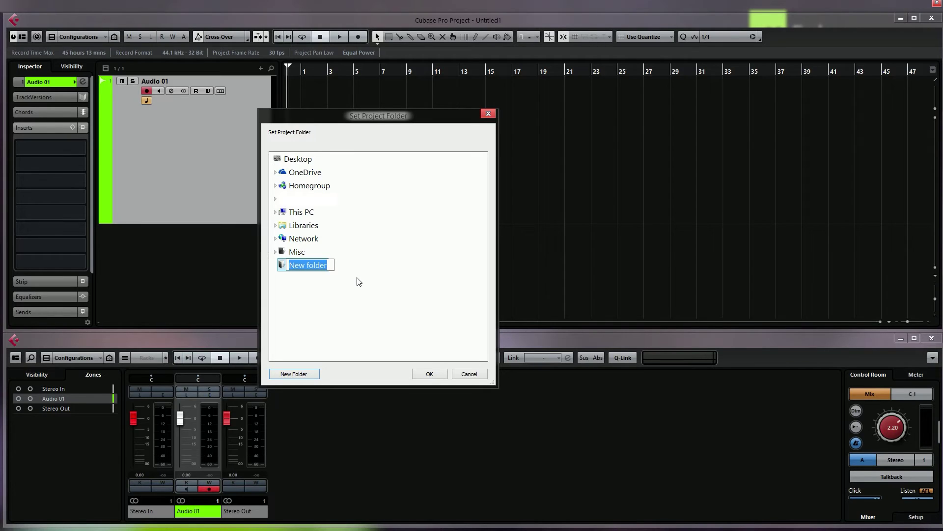
type("Test")
key("Return")
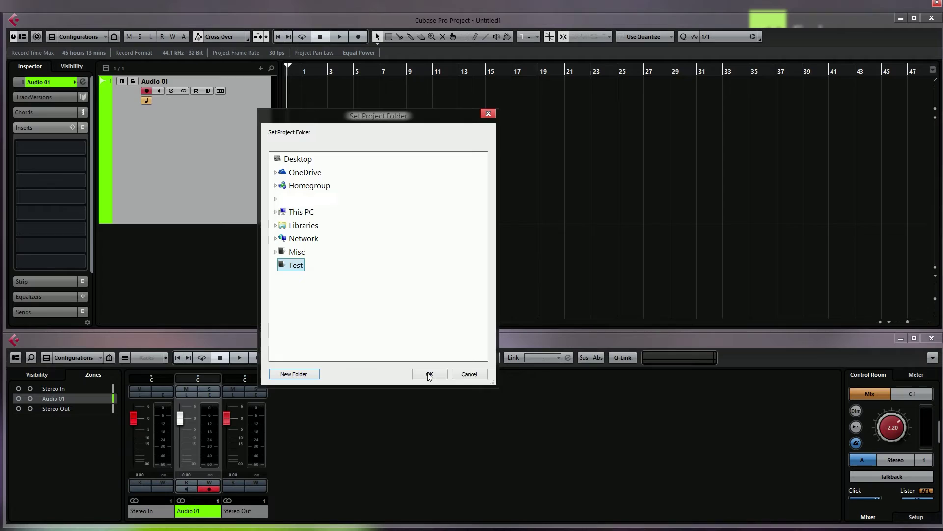
left_click(429, 374)
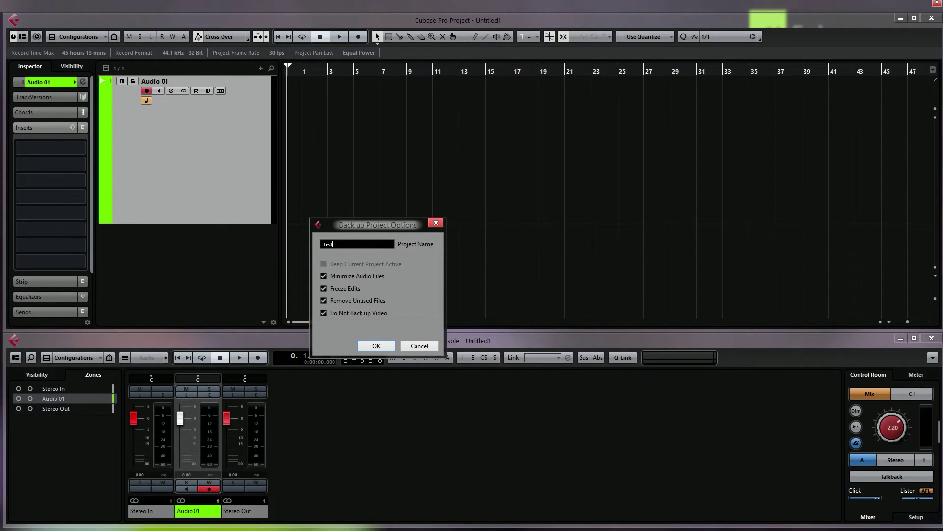
left_click(376, 346)
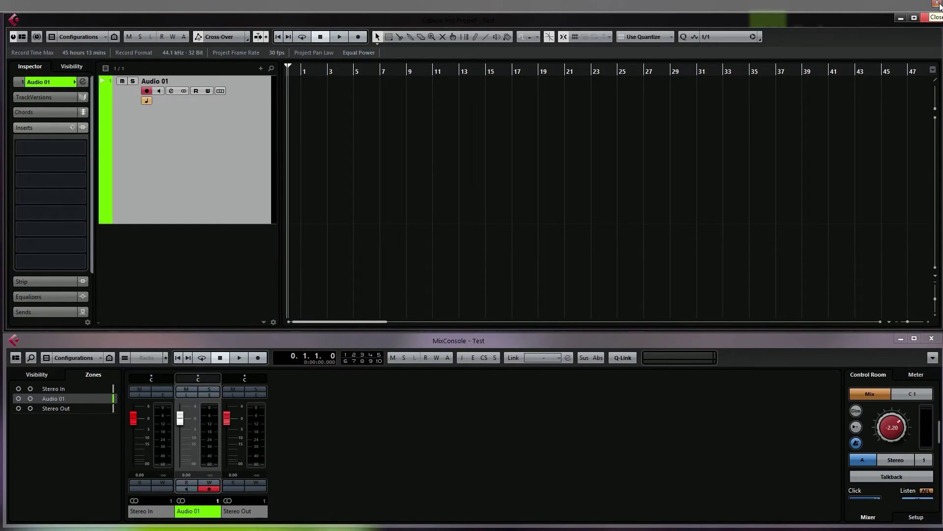
Quit Cubase, open the desktop Test folder, and select Test.cpr.
left_click(939, 5)
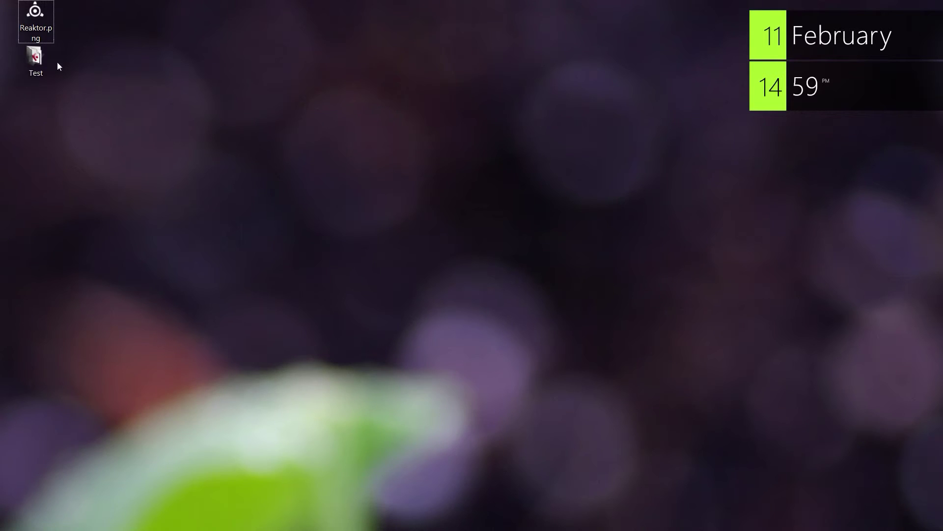
left_click(38, 59)
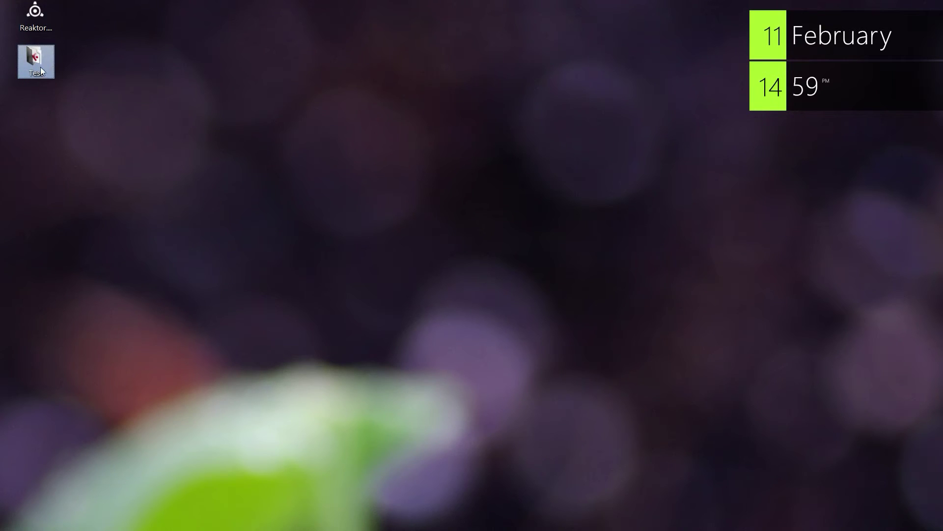
mouse_move(39, 67)
double_click(32, 63)
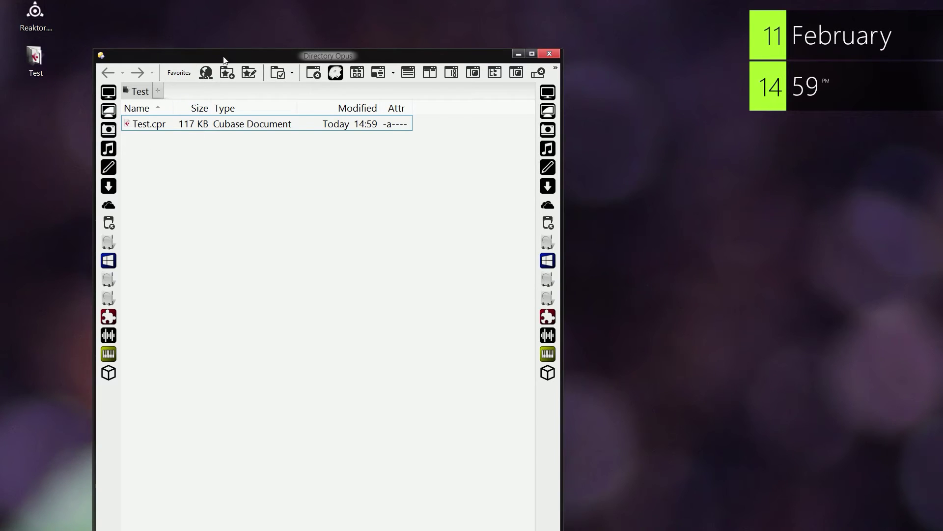
left_click_drag(226, 59, 278, 7)
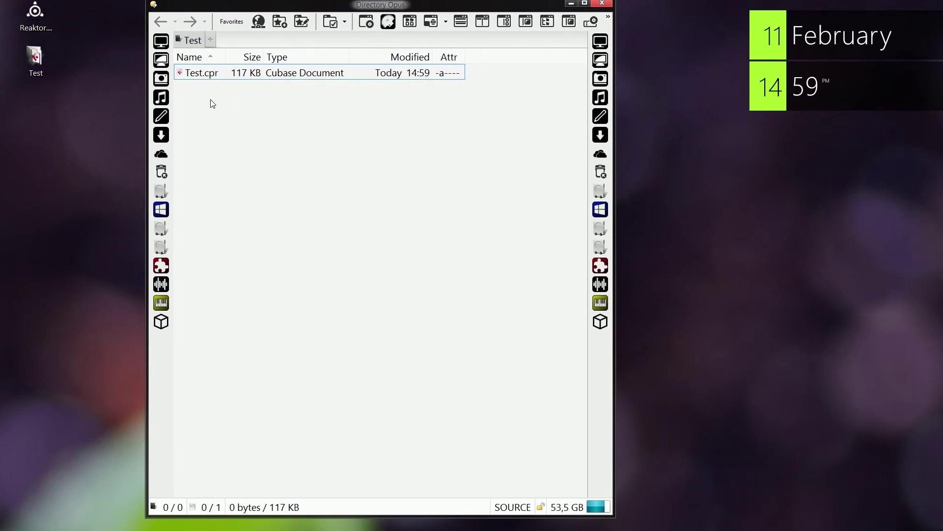
left_click(206, 76)
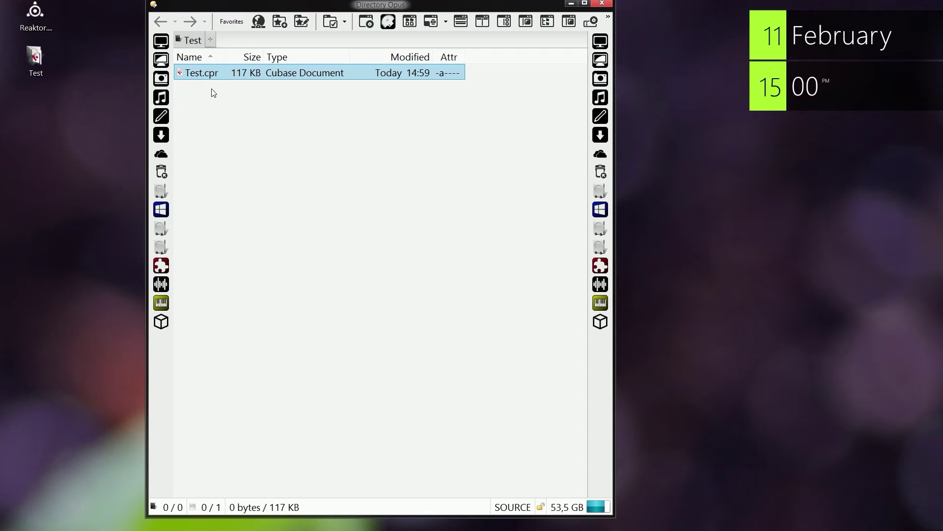
Create a new folder named Track Pictures inside Test.
right_click(205, 106)
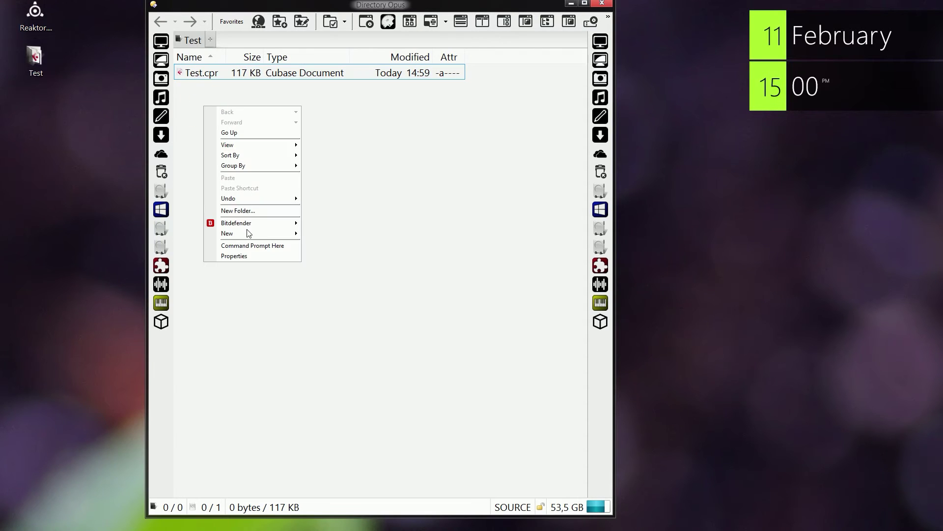
mouse_move(256, 233)
left_click(313, 233)
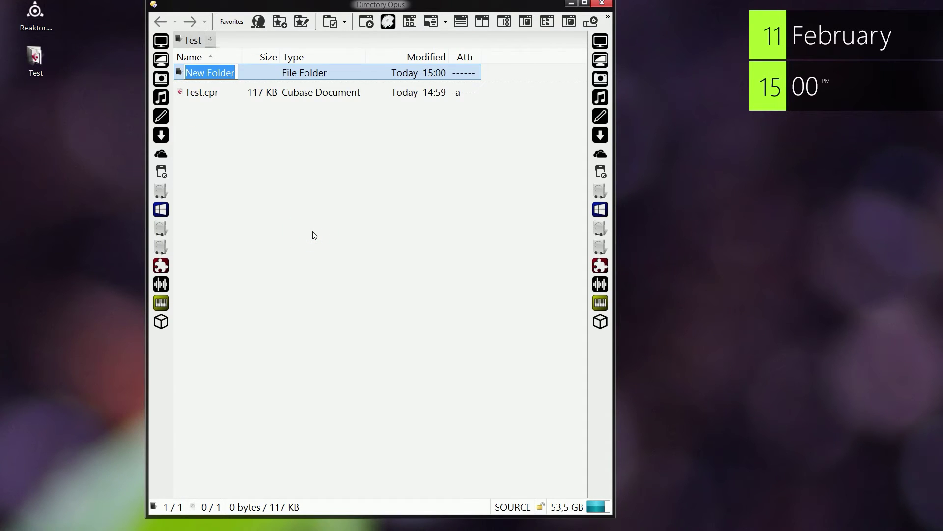
type("Track ")
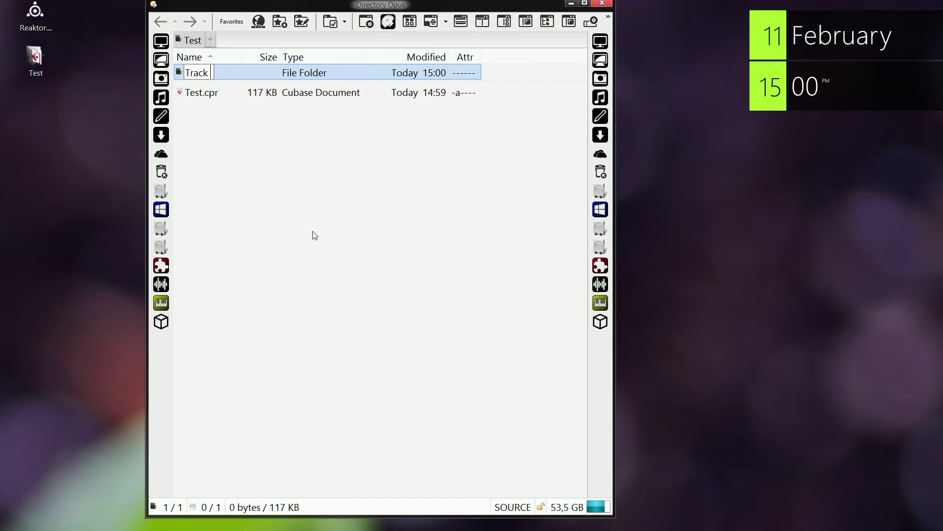
type("Pictures")
key("Return")
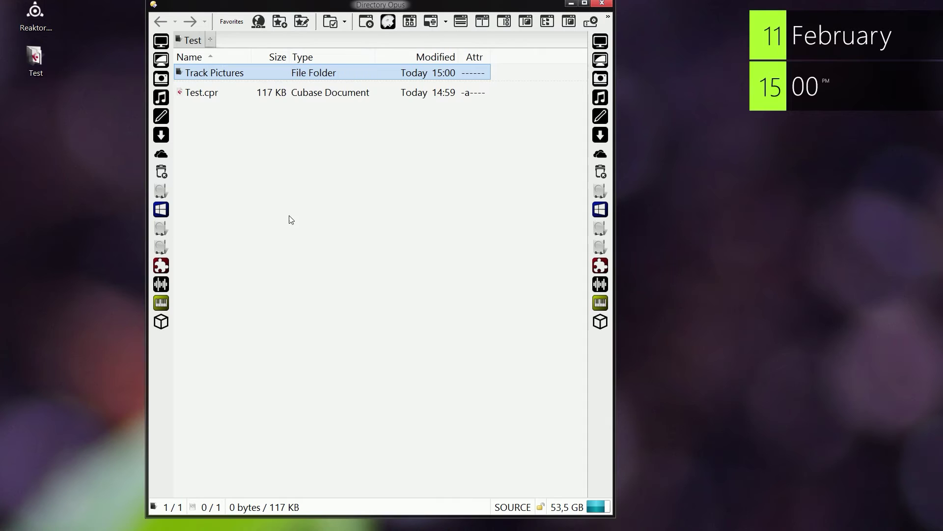
Move Reaktor.png from the desktop into the Track Pictures folder.
double_click(231, 73)
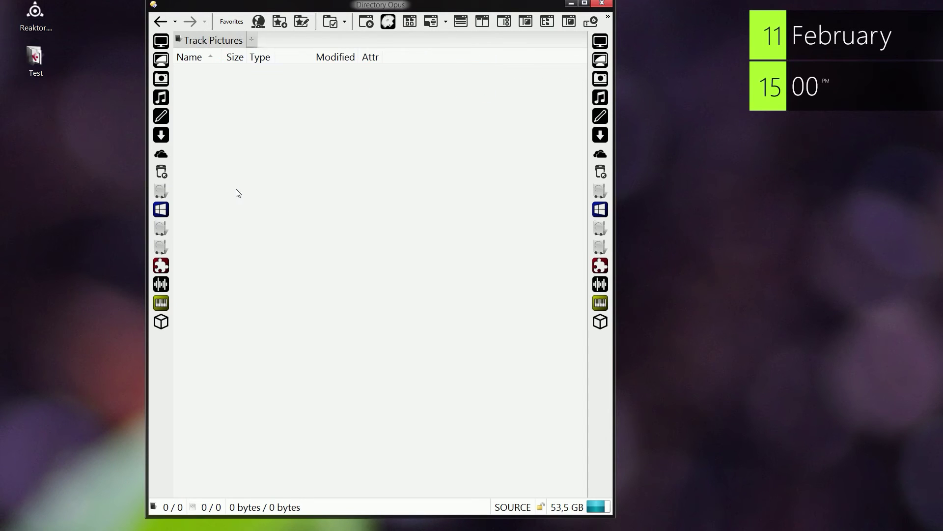
left_click_drag(35, 14, 304, 199)
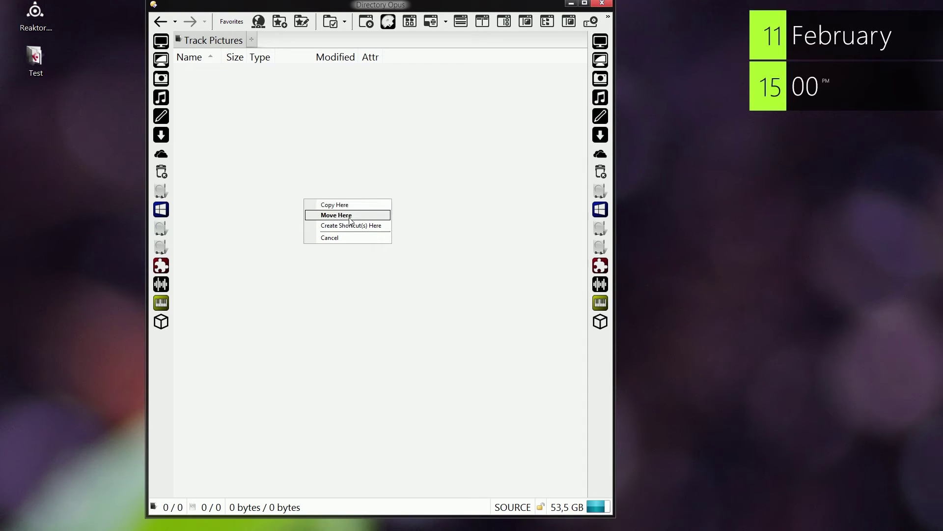
left_click(359, 216)
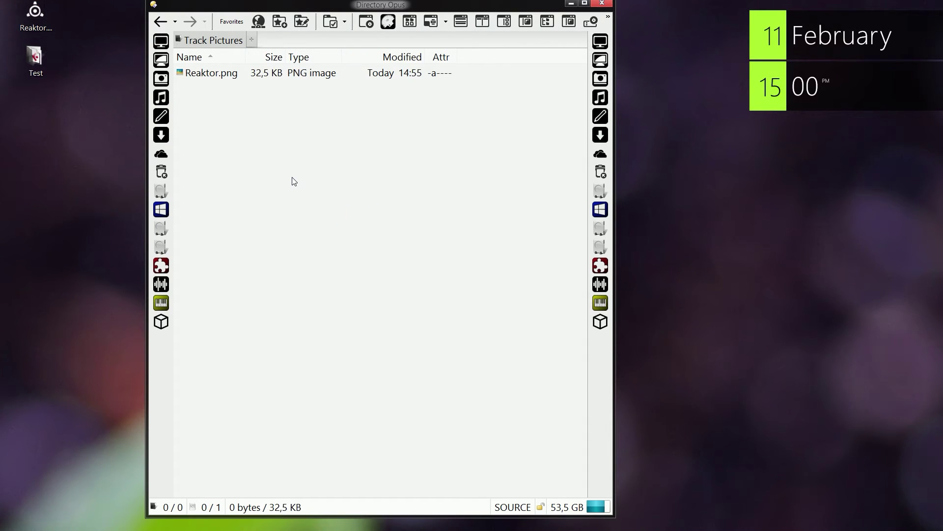
Close Directory Opus, open the desktop Test folder, and open Test.cpr.
mouse_move(226, 74)
left_click(602, 3)
double_click(37, 56)
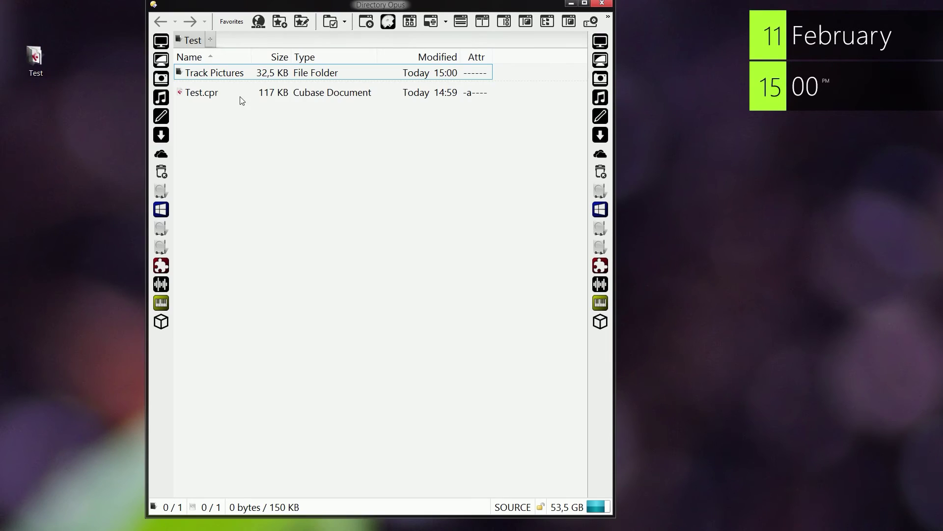
left_click(215, 91)
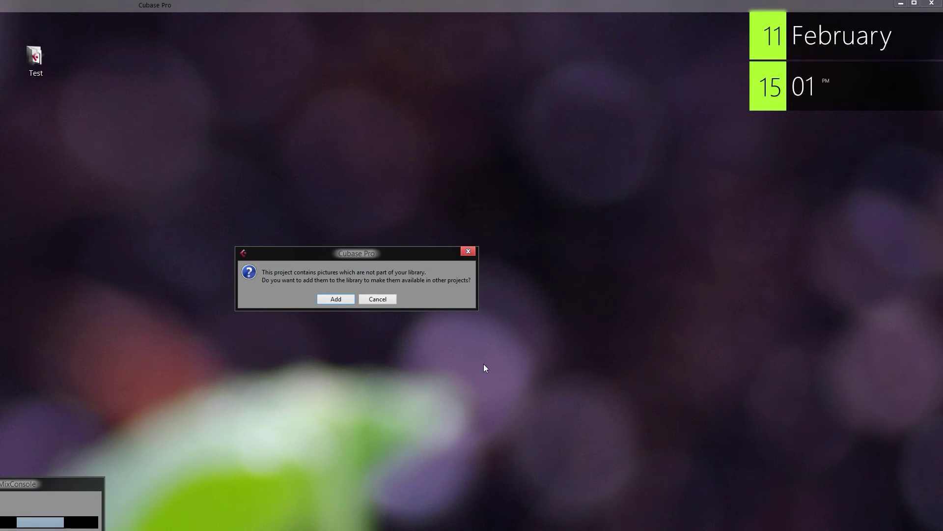
Add the project's pictures to the library, then set Audio 01's picture to the User Reaktor logo.
left_click(335, 297)
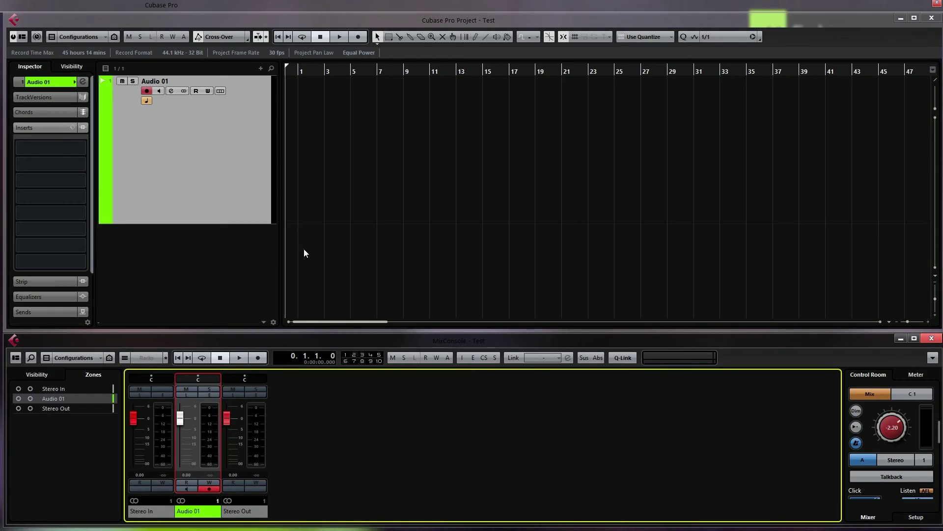
mouse_move(139, 179)
double_click(157, 152)
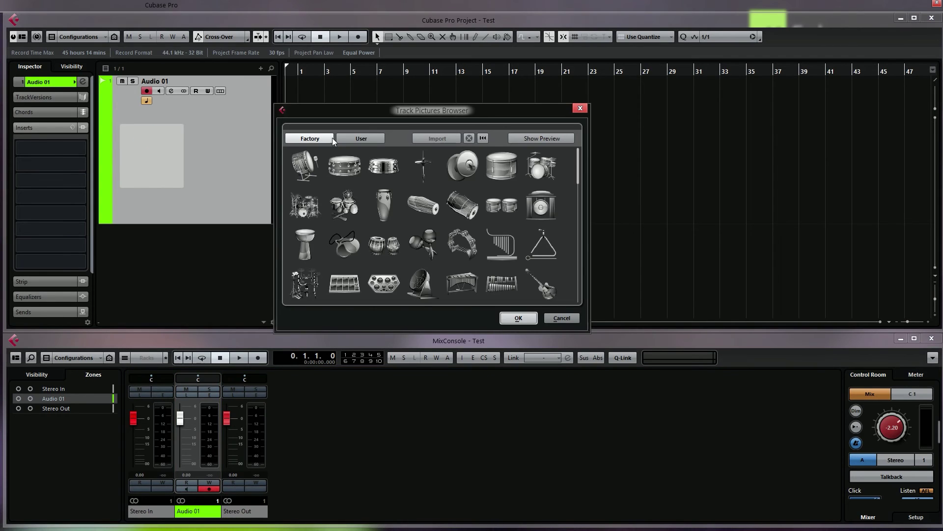
left_click(360, 138)
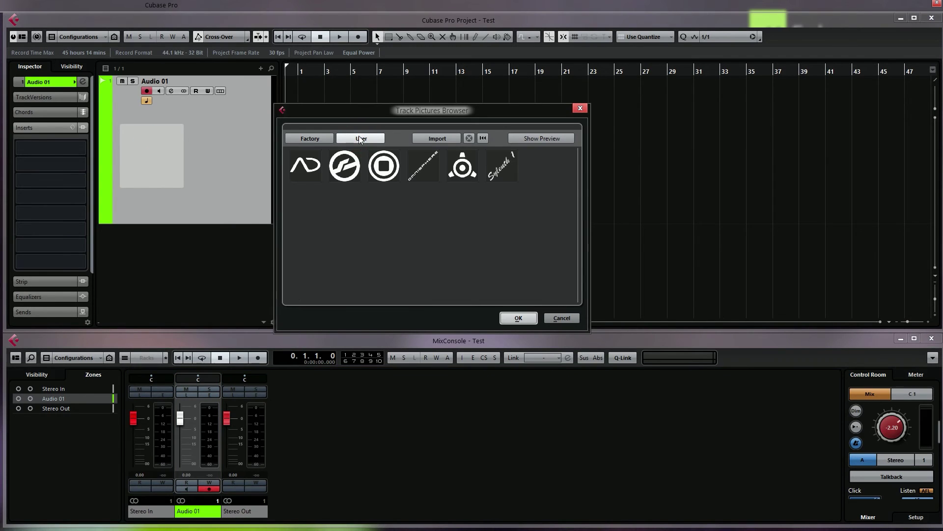
left_click(463, 169)
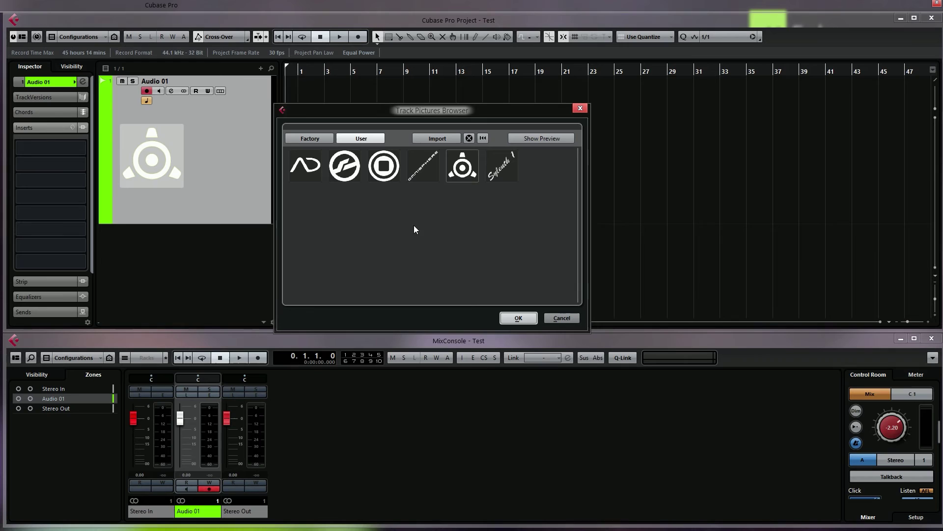
left_click(516, 318)
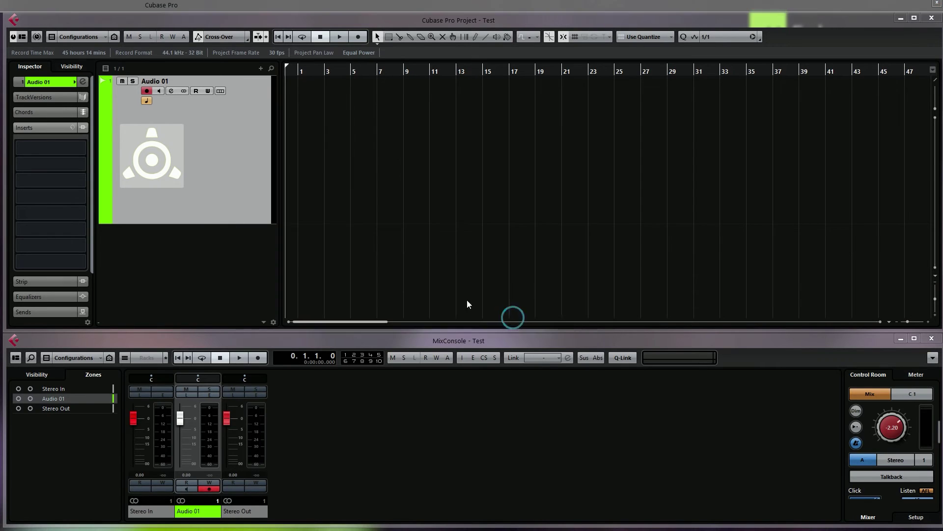
Minimize Cubase, go to Steinberg's Track Picture Thumbnails folder in Directory Opus, and widen the window.
left_click(900, 19)
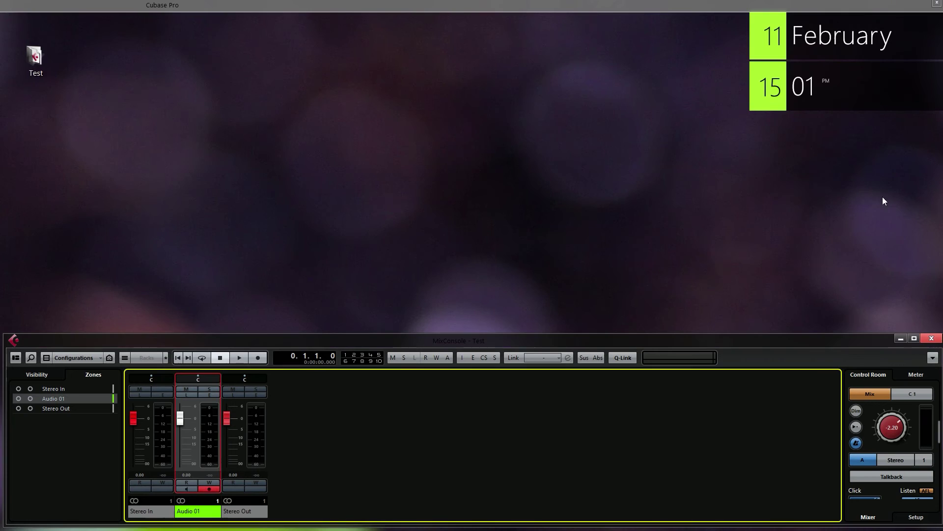
left_click(901, 338)
left_click(147, 526)
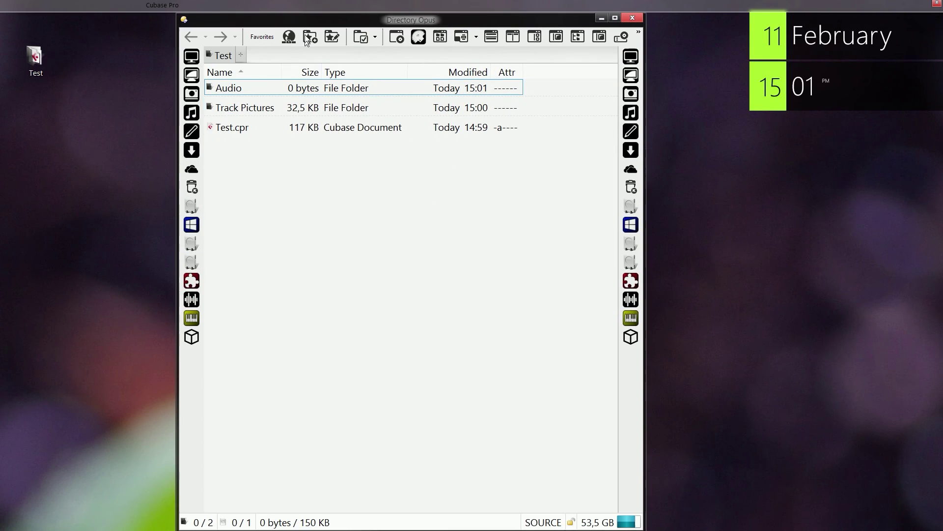
left_click(262, 37)
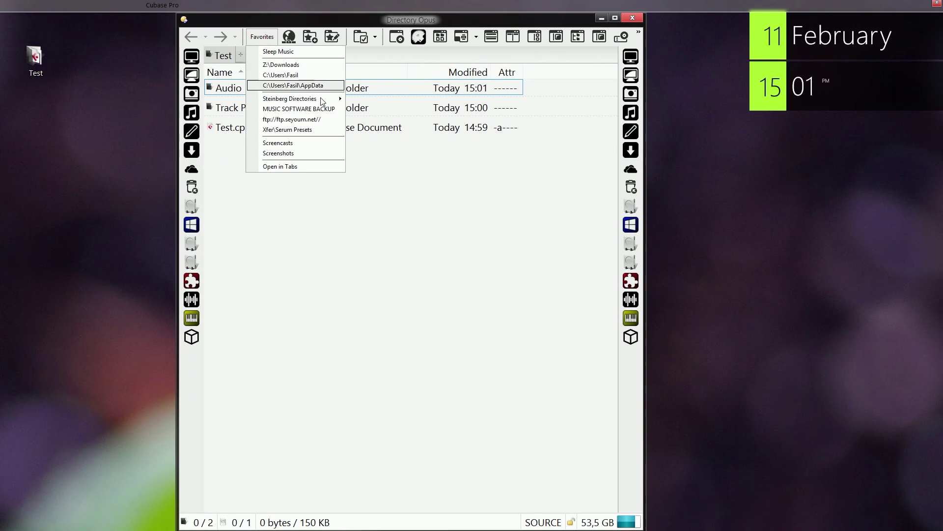
mouse_move(321, 99)
left_click(400, 171)
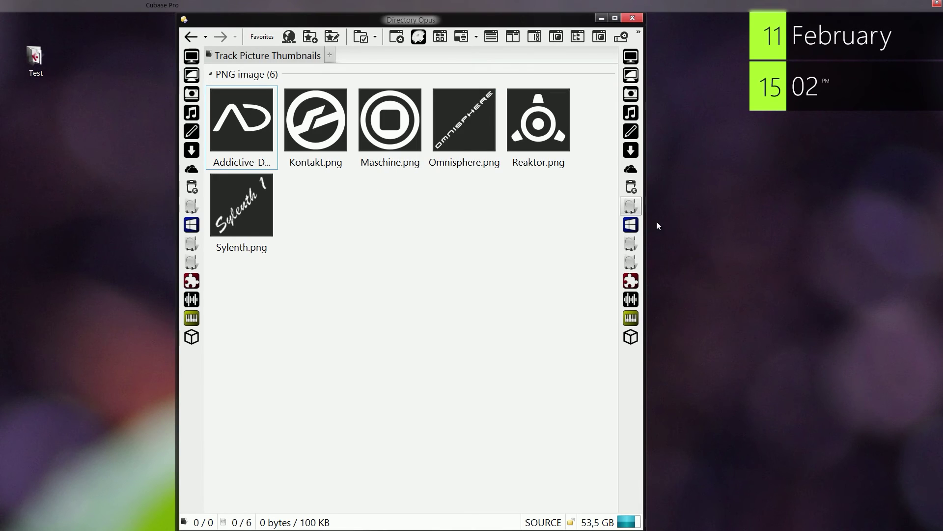
left_click_drag(645, 231, 910, 224)
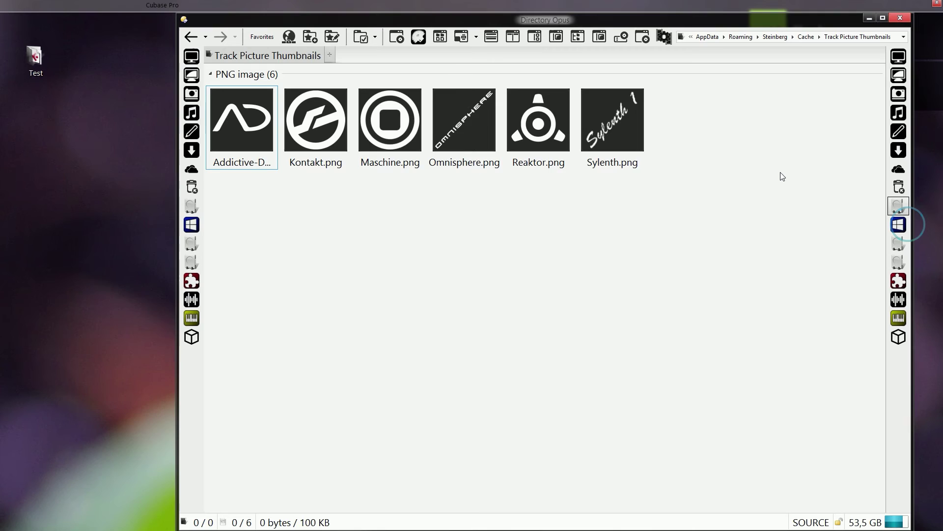
left_click_drag(179, 265, 83, 265)
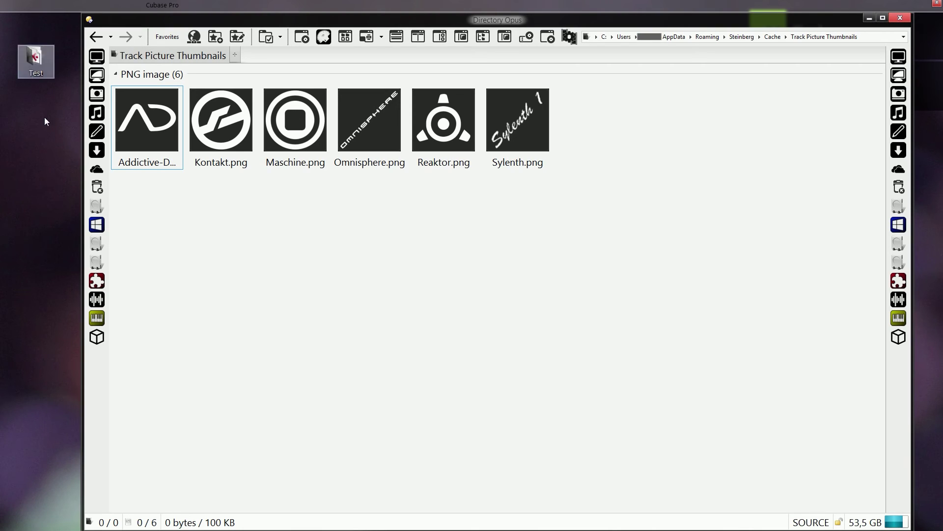
Preview Reaktor.png full size, then close the preview and Directory Opus.
left_click(531, 139)
left_click(438, 133)
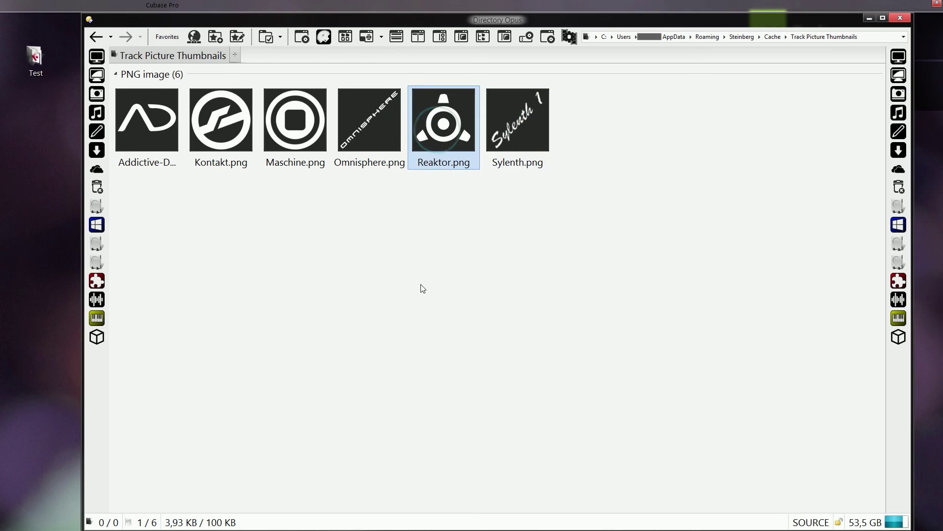
key("space")
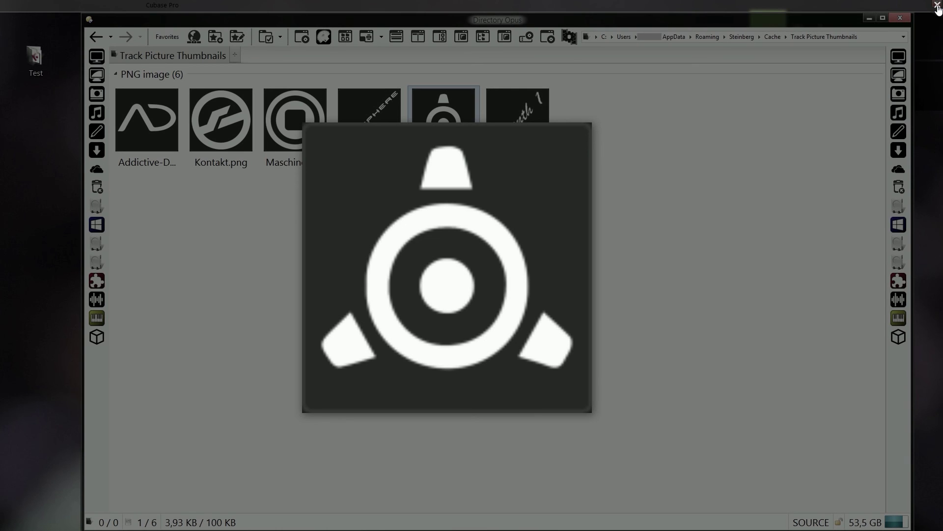
left_click(937, 4)
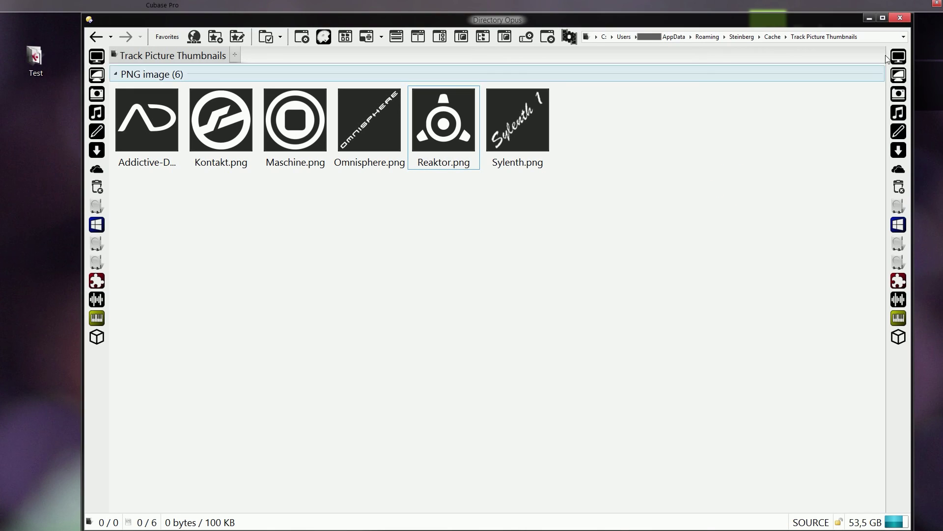
left_click(901, 19)
left_click_drag(108, 163, 41, 52)
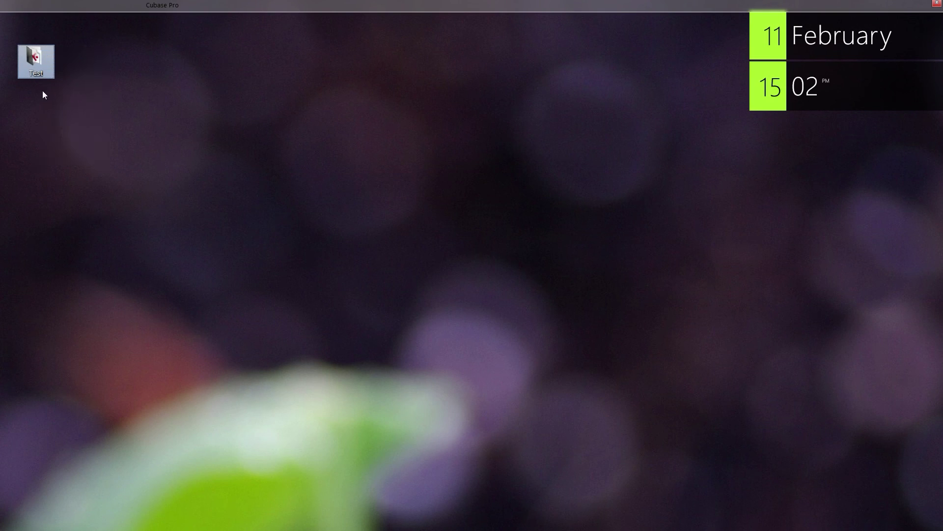
key("Delete")
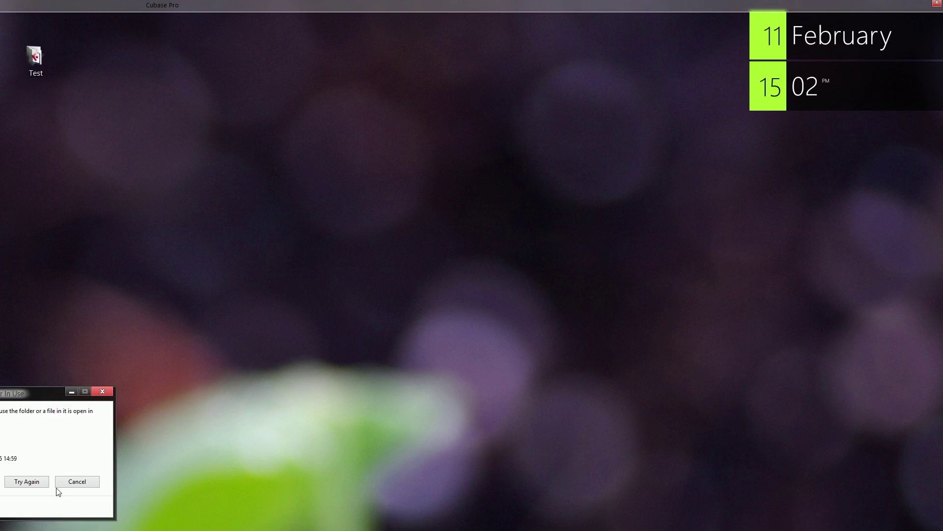
left_click(98, 390)
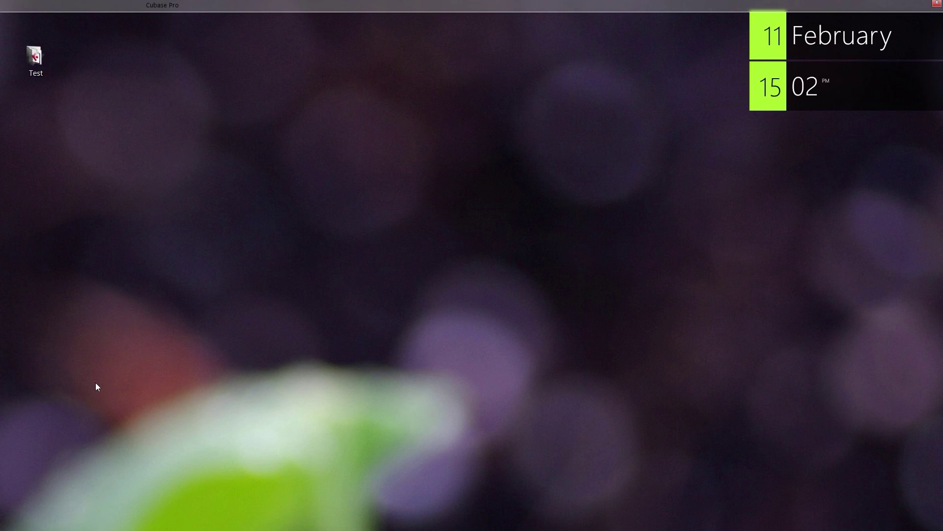